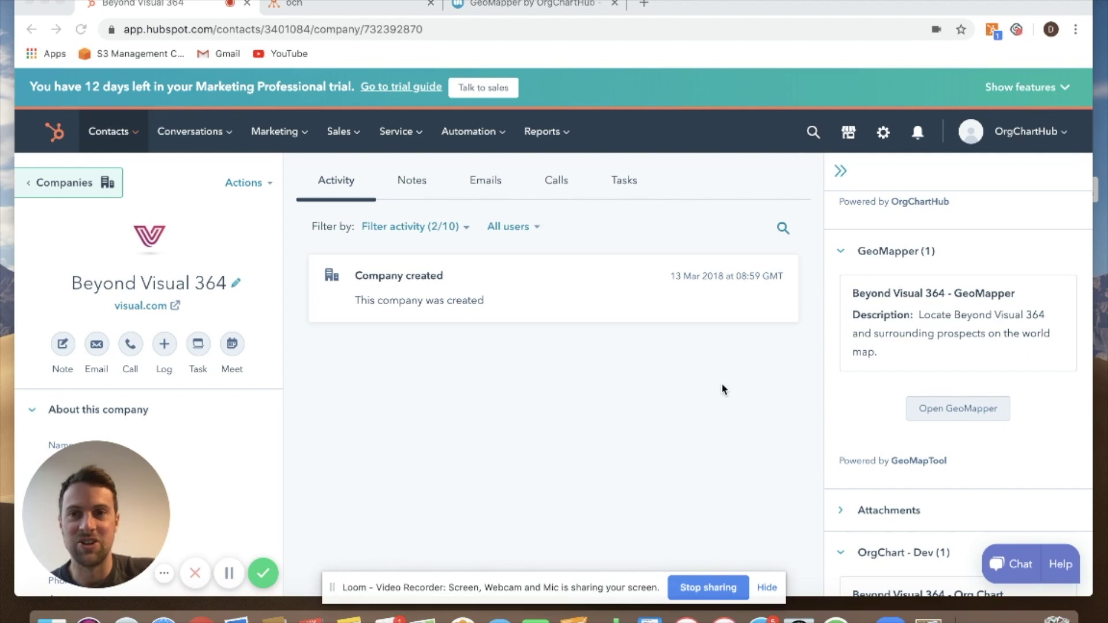
- Launch GeoMapper and open its map full screen in a separate browser tab
left_click(956, 410)
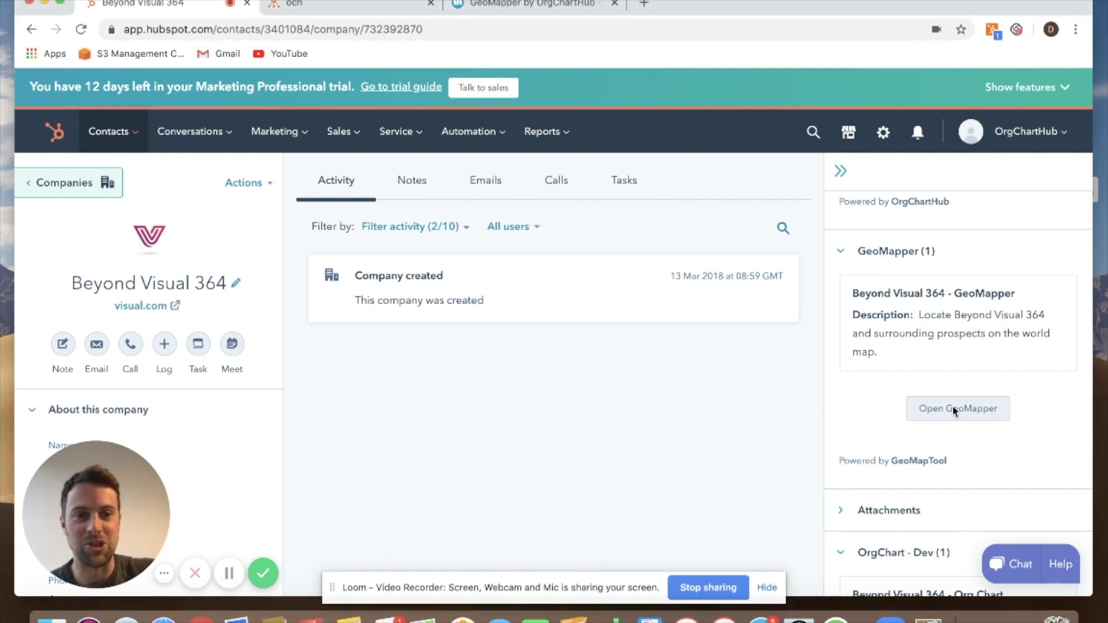
left_click(956, 410)
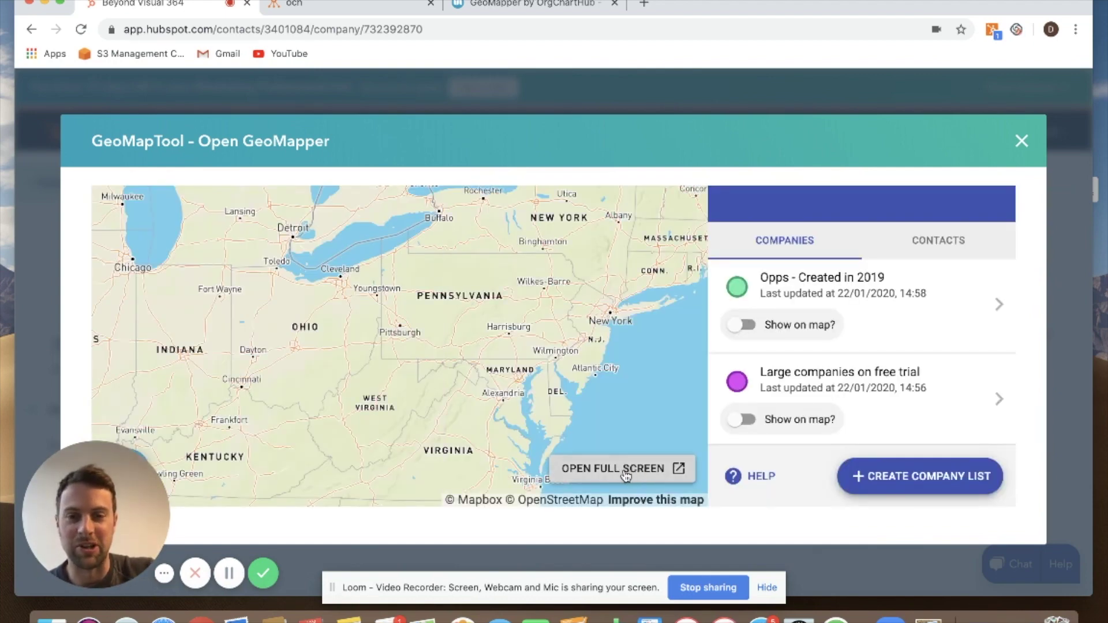
left_click(626, 472)
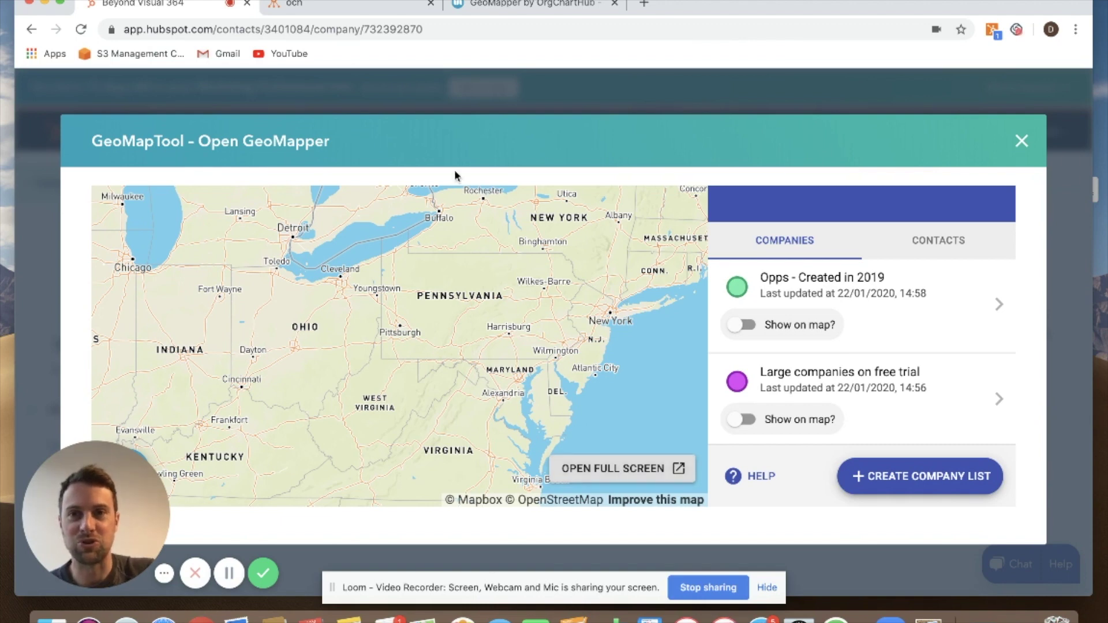
left_click(356, 5)
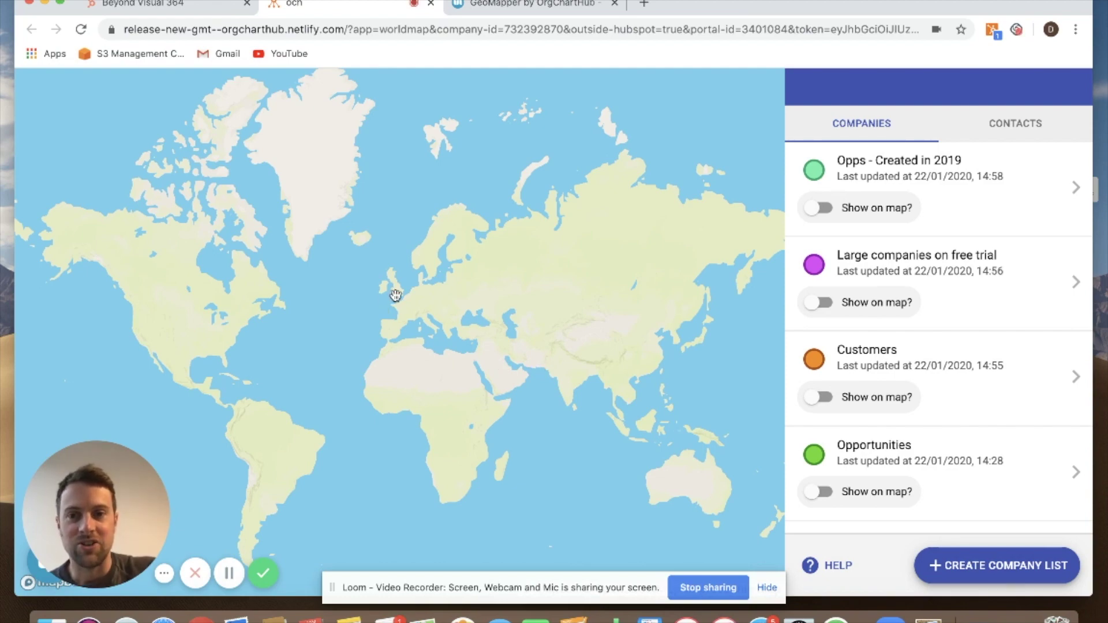
- Zoom the world map into inner London
scroll(391, 297, "up", 5)
scroll(428, 274, "up", 6)
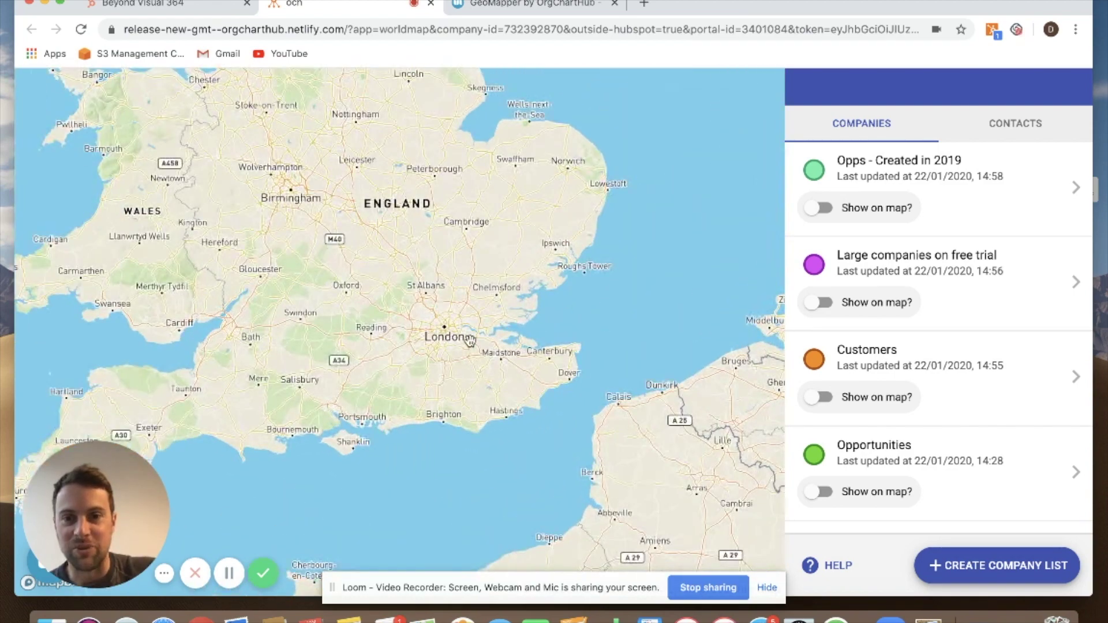
scroll(345, 295, "up", 3)
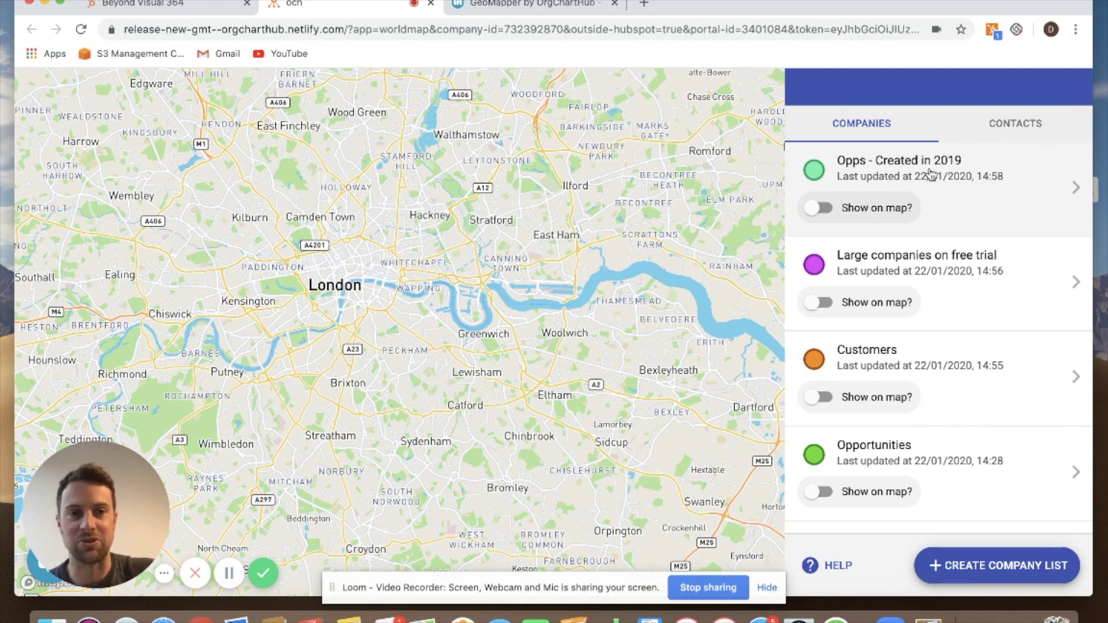
- Plot the Opps - Created in 2019 companies as green pins and zoom toward Westminster
left_click(815, 209)
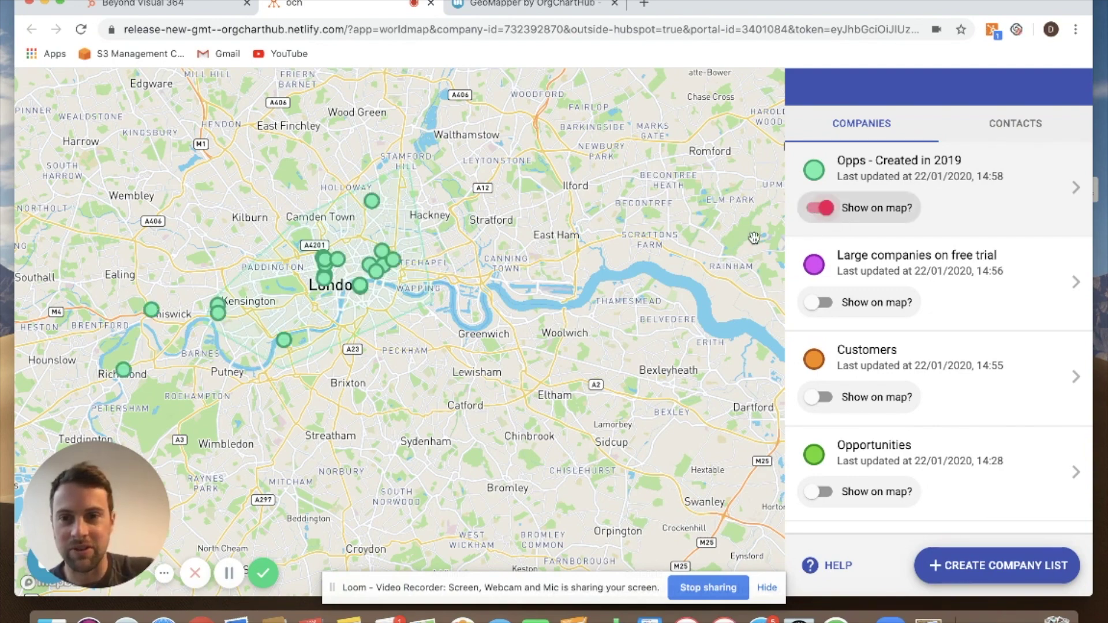
scroll(257, 297, "up", 2)
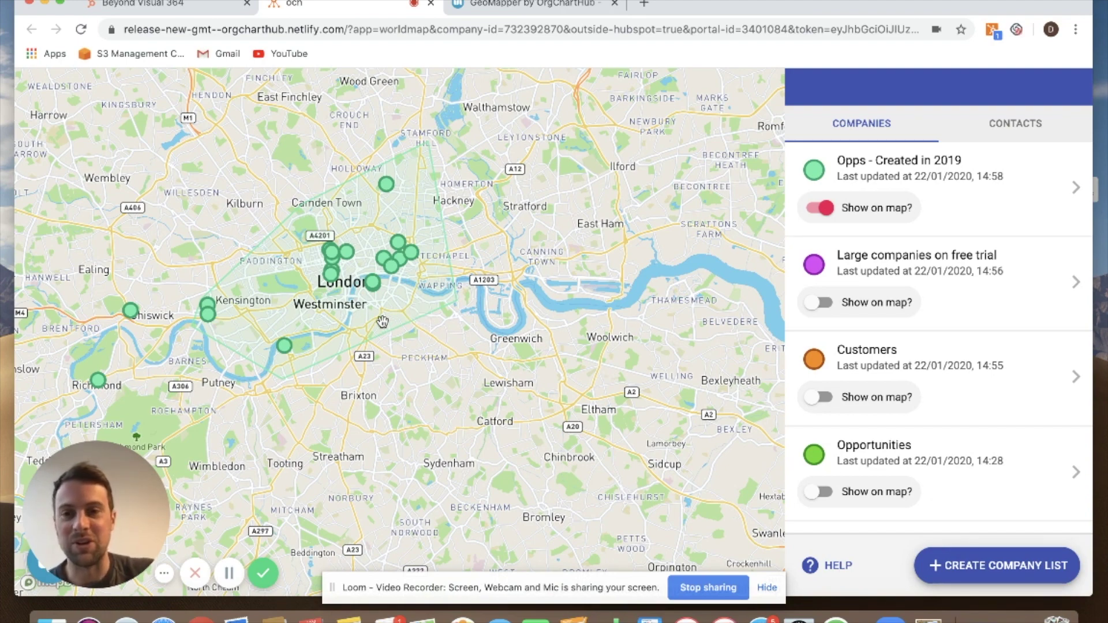
scroll(315, 308, "up", 2)
scroll(315, 307, "up", 1)
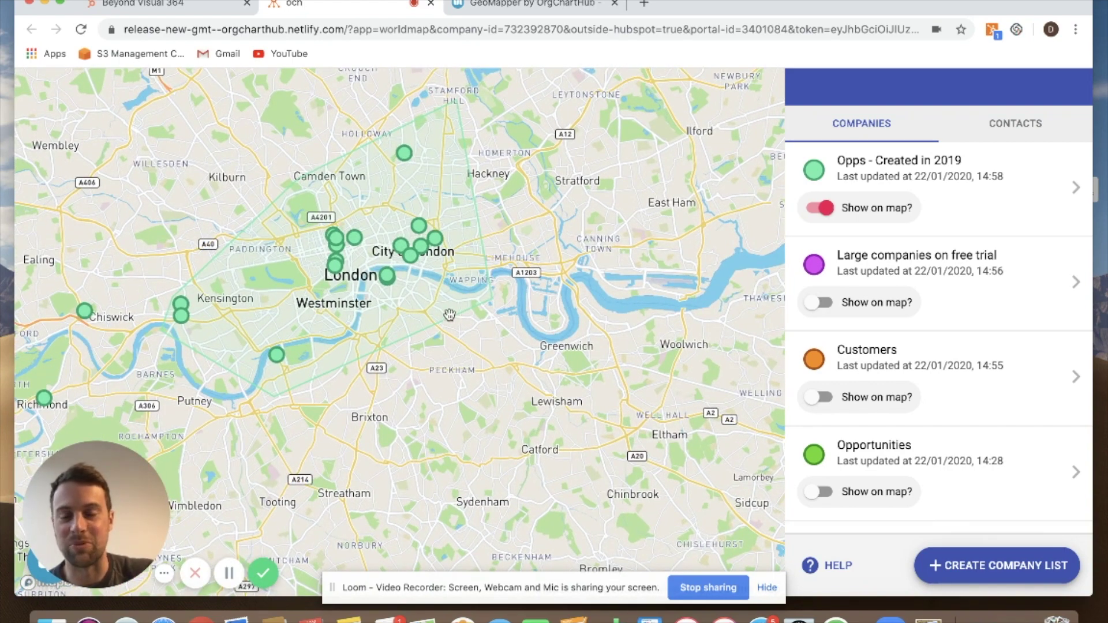
- Review the Opps - Created in 2019 list's areas and filters, then return to its 193 of 263 companies
left_click(952, 176)
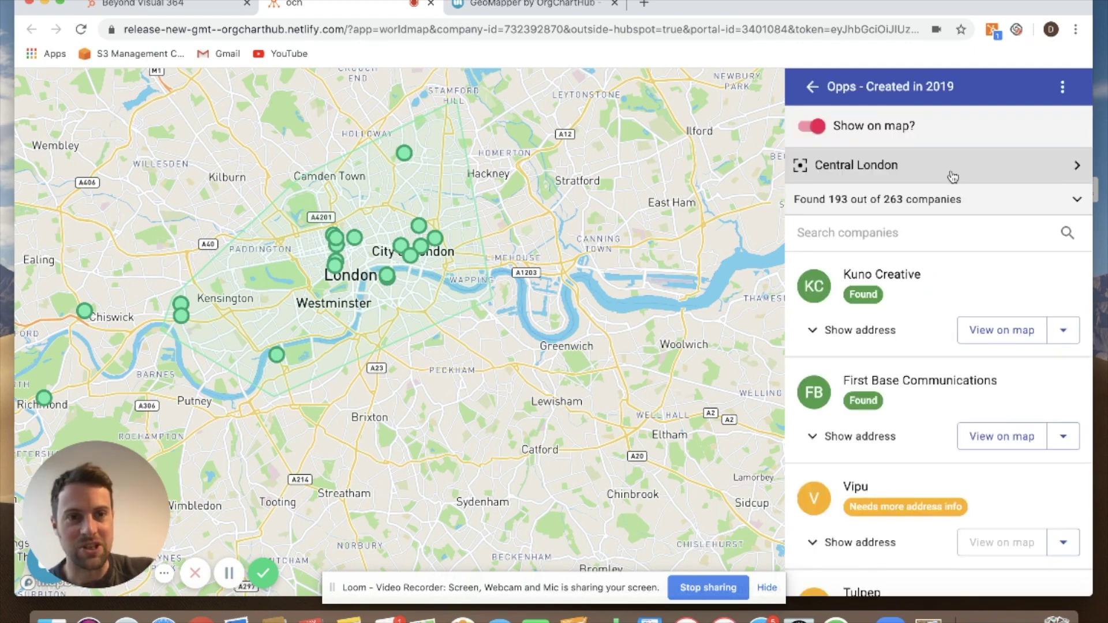
left_click(1063, 87)
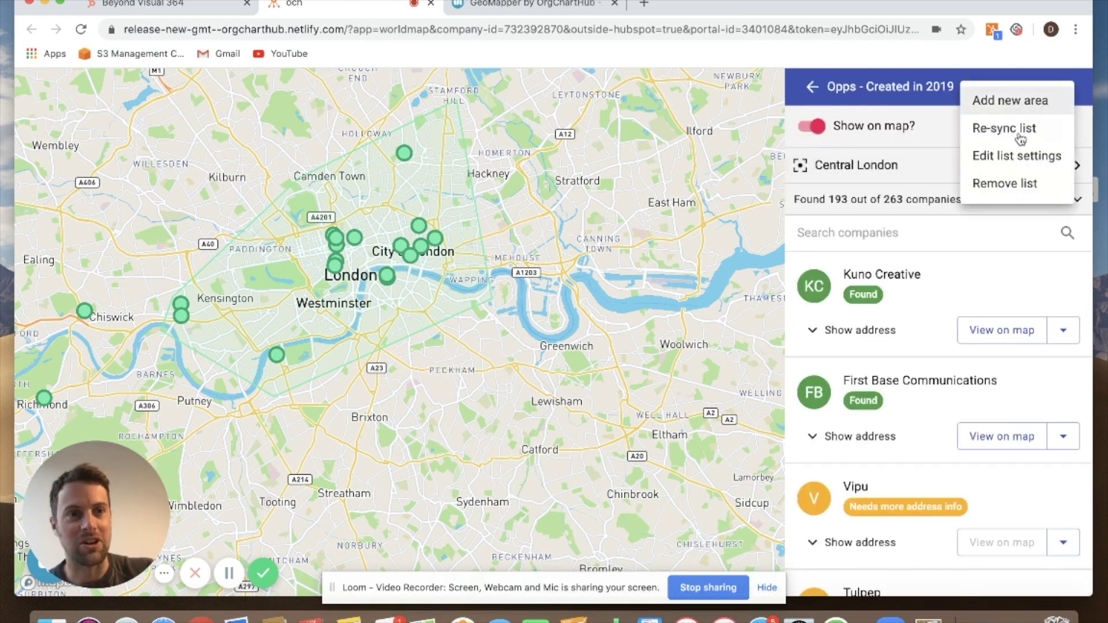
left_click(1018, 162)
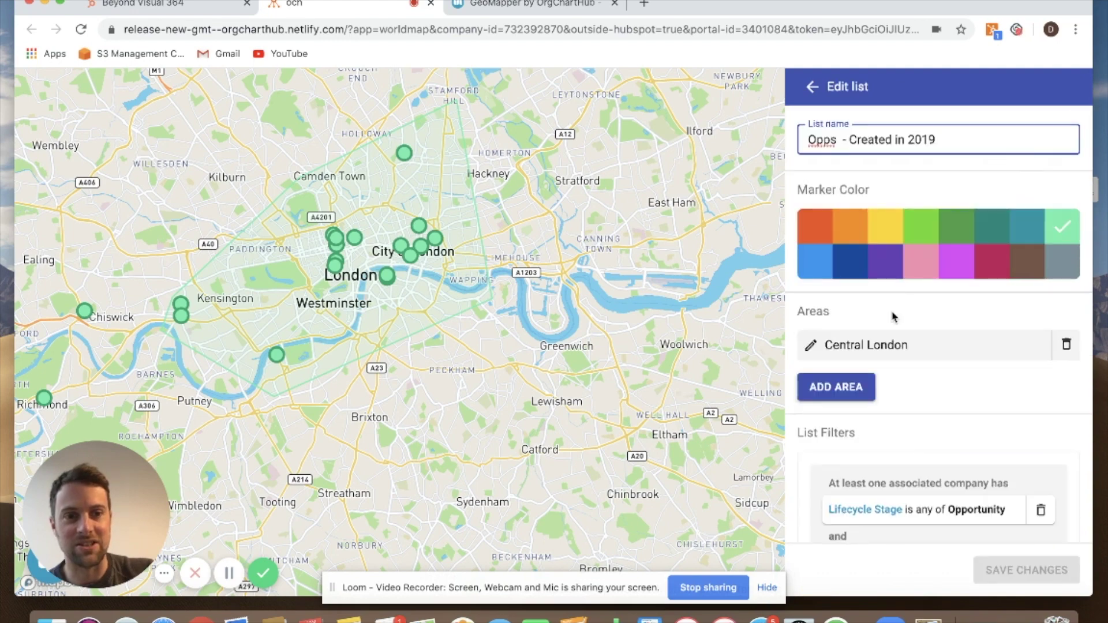
scroll(893, 314, "down", 3)
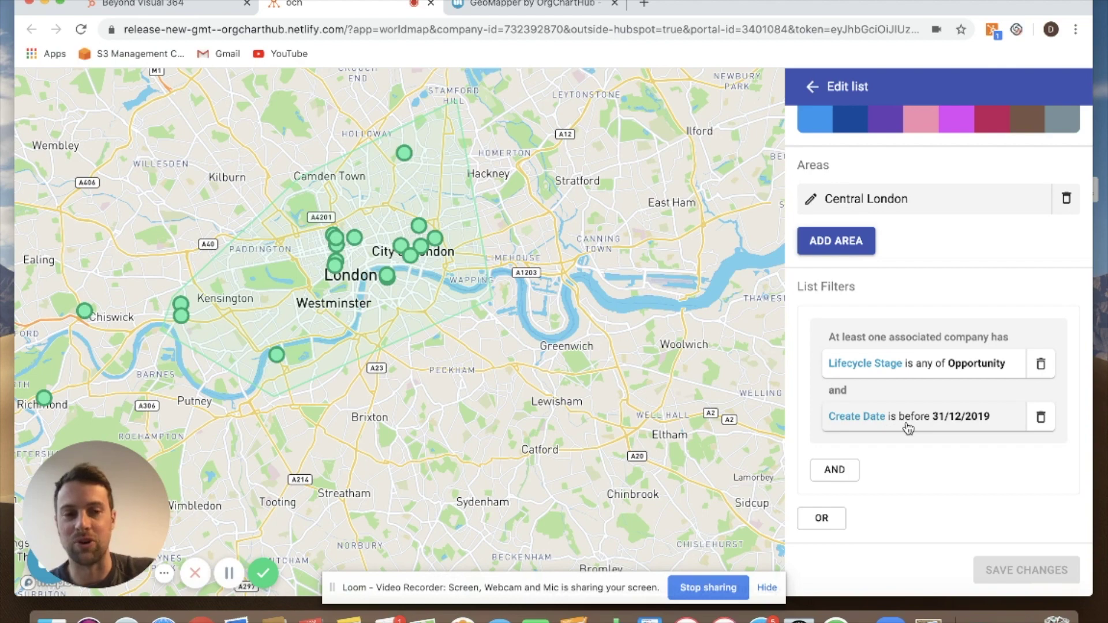
scroll(940, 368, "up", 1)
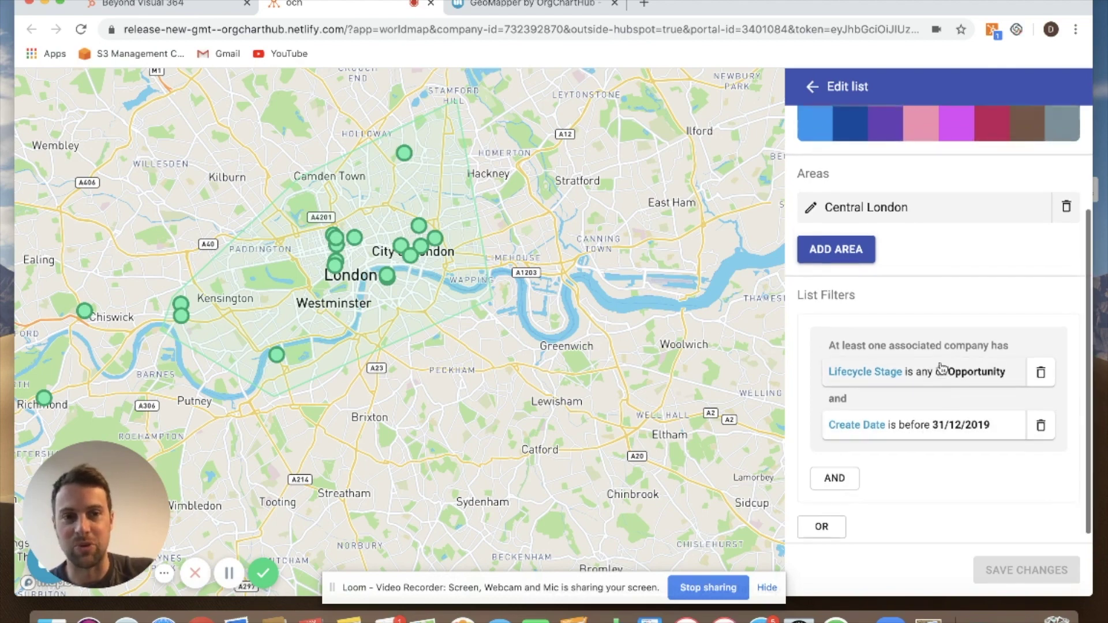
scroll(940, 369, "up", 5)
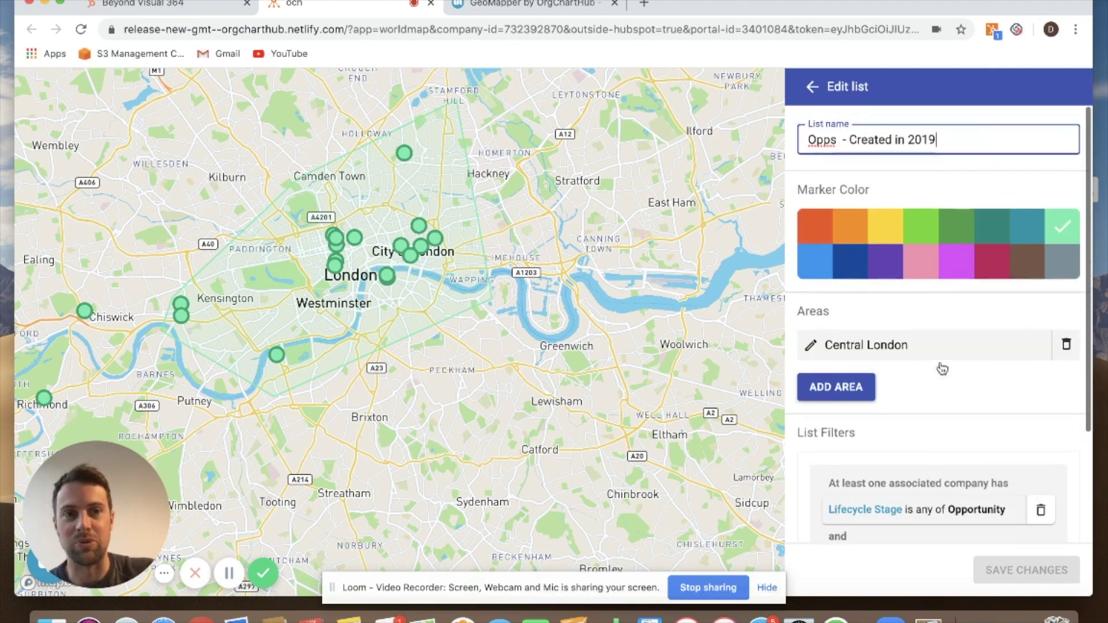
left_click(813, 87)
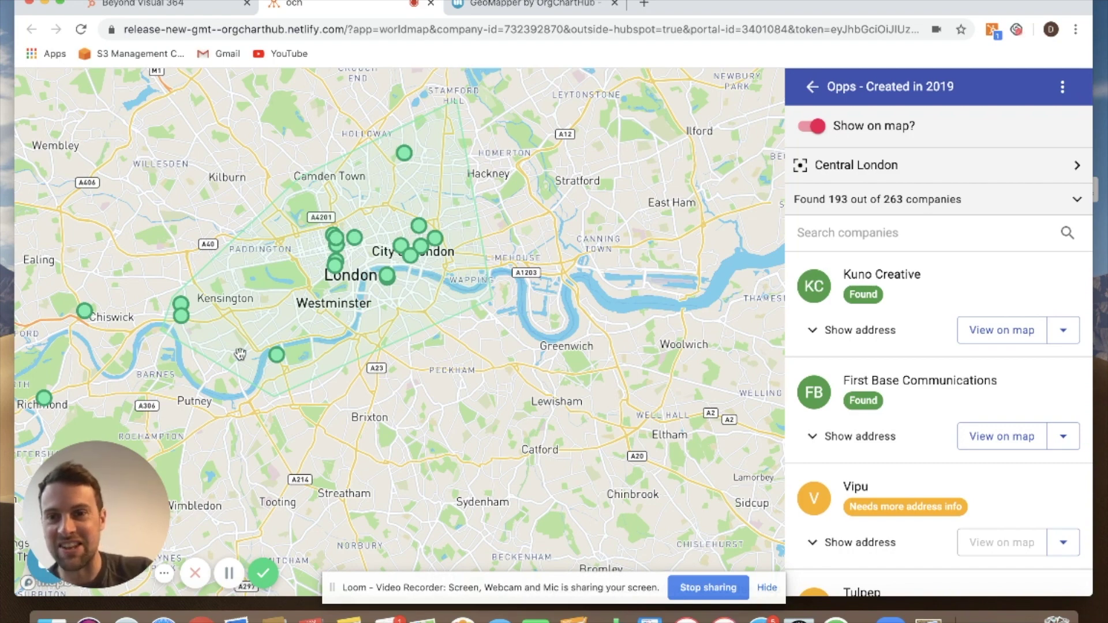
- Zoom to the Central London focus area and edit it, discarding its old outline
scroll(404, 300, "up", 2)
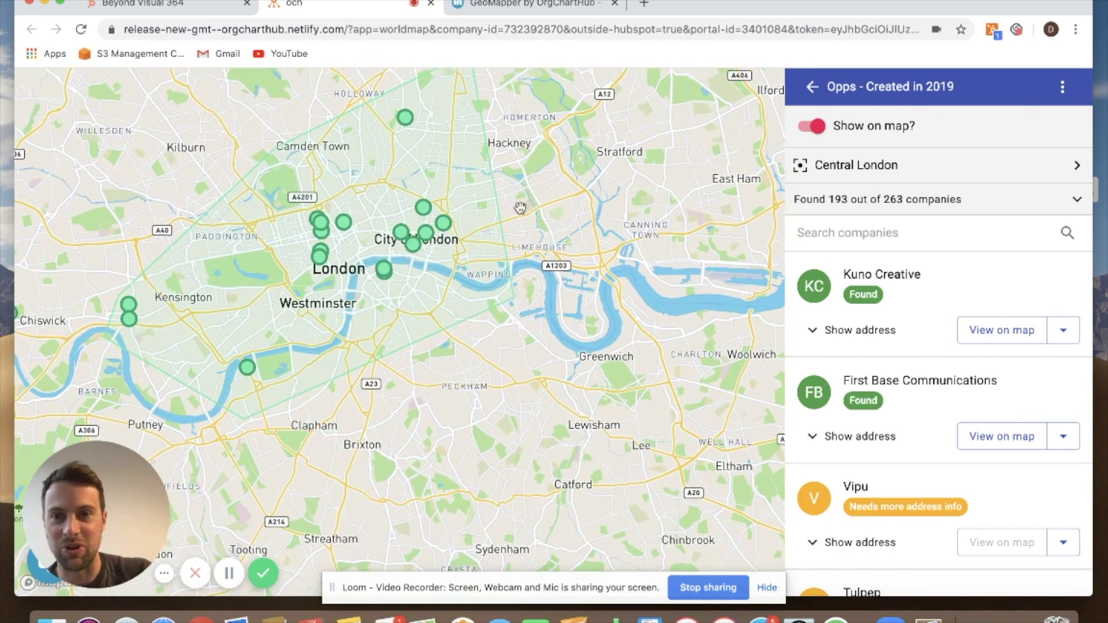
left_click(900, 165)
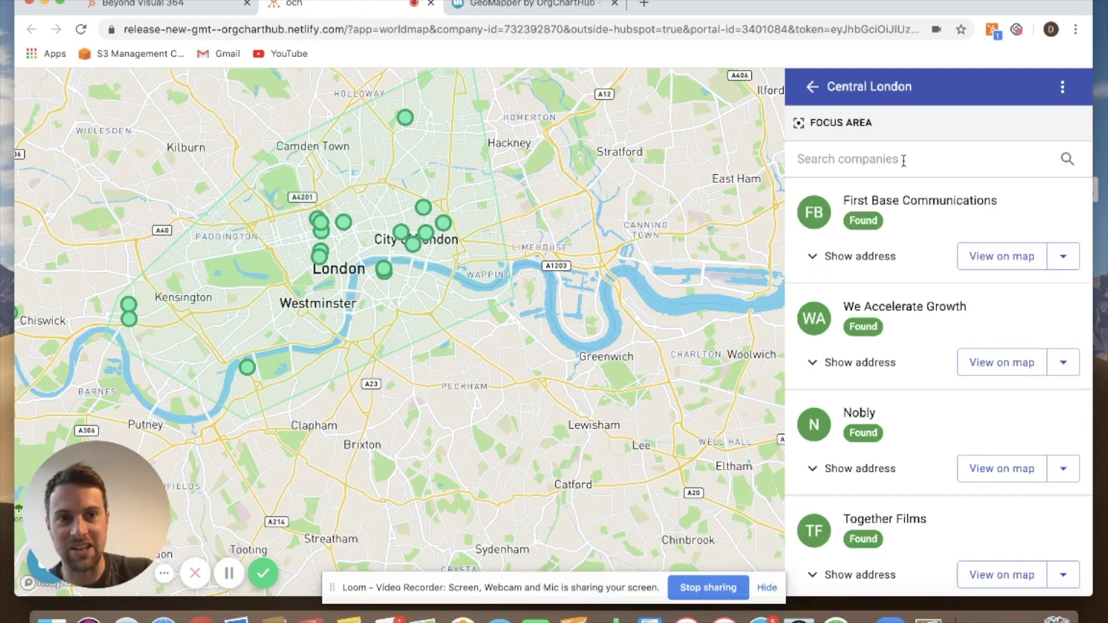
left_click(856, 128)
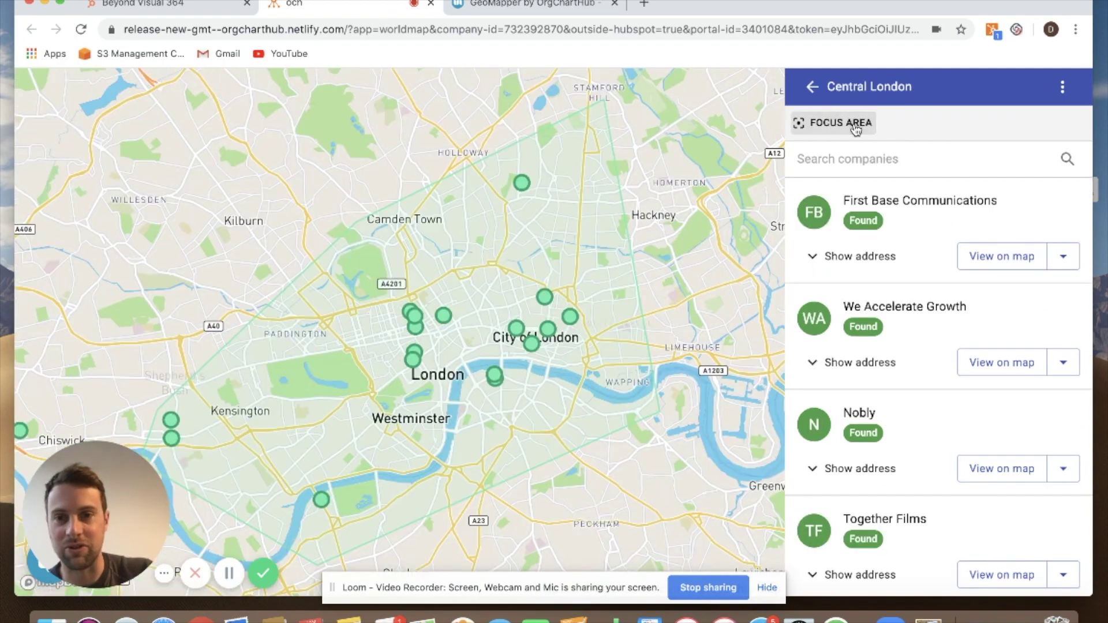
left_click(1062, 86)
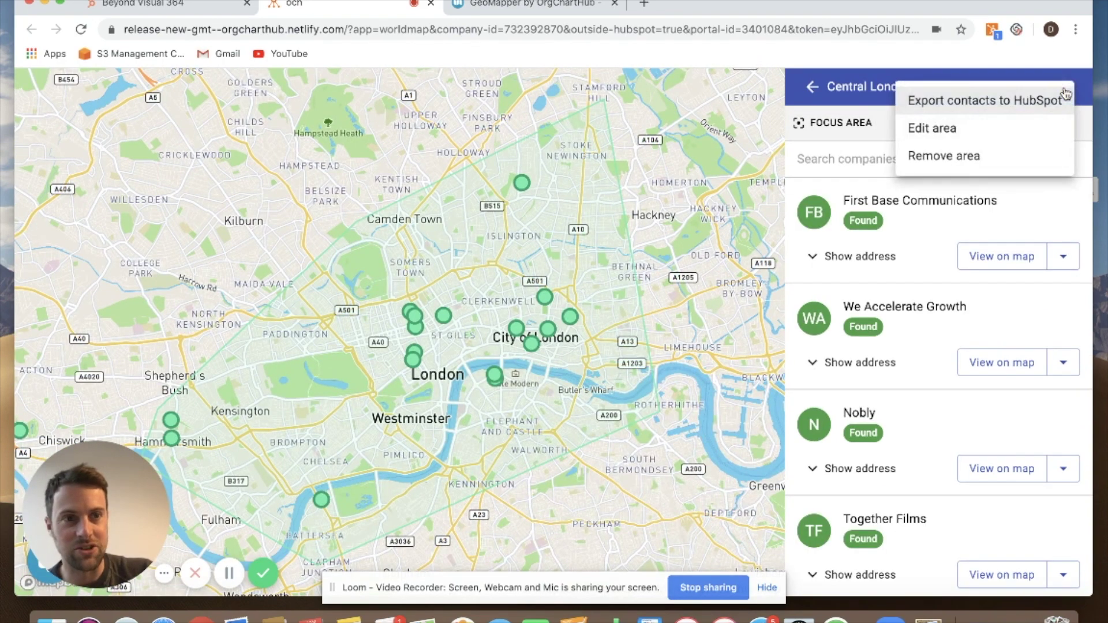
left_click(965, 132)
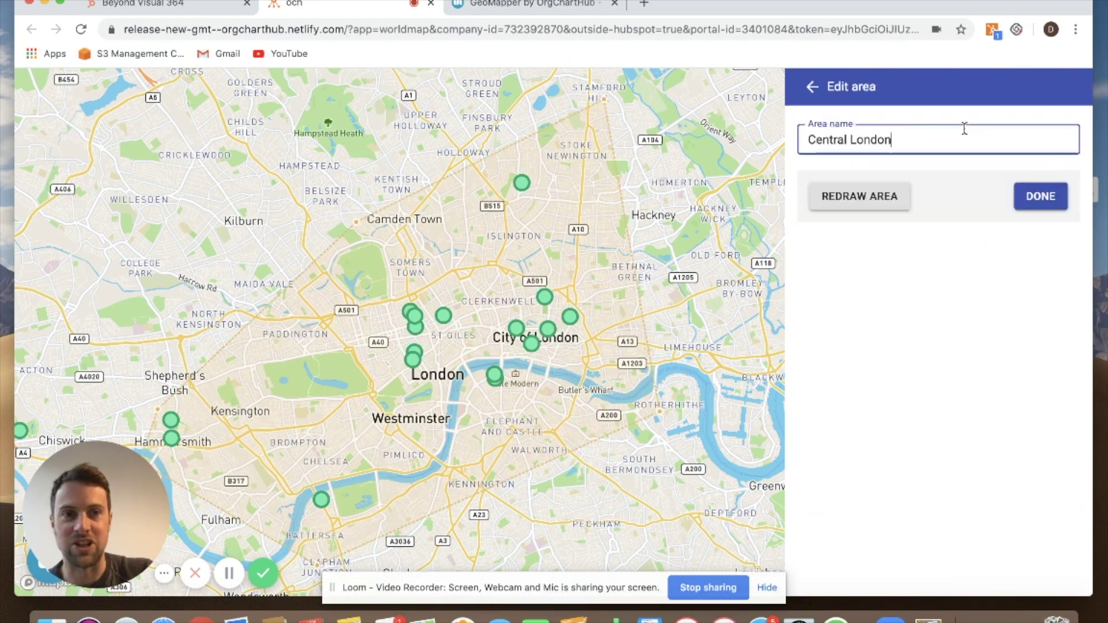
left_click(883, 201)
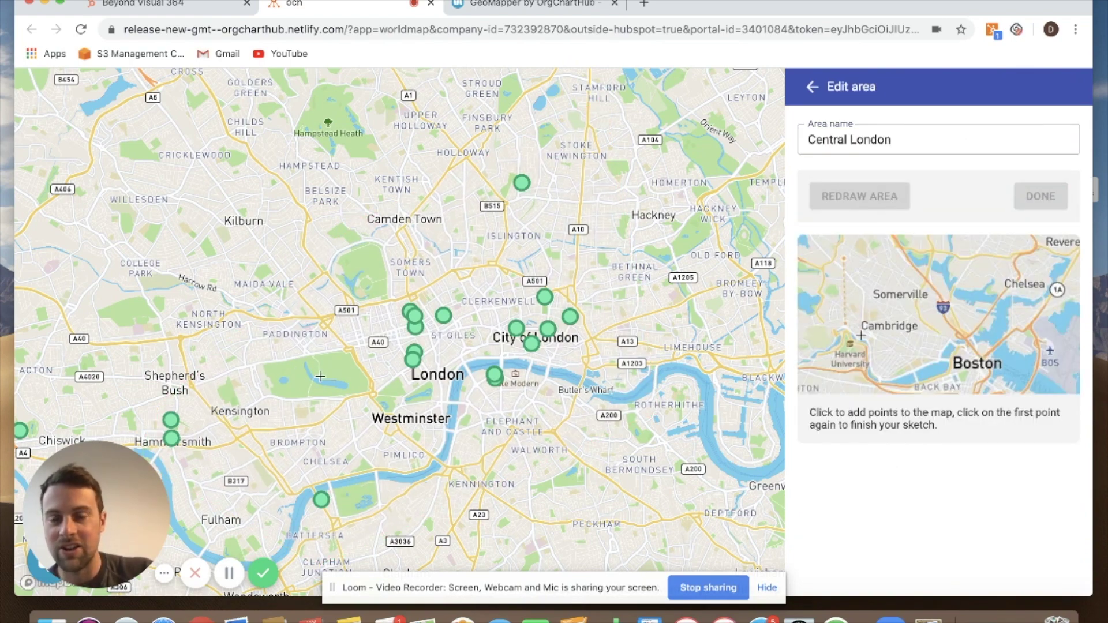
- Redraw Central London as a polygon from west of Kensington via Stamford Hill and Putney, and save it
scroll(319, 376, "down", 2)
left_click(184, 372)
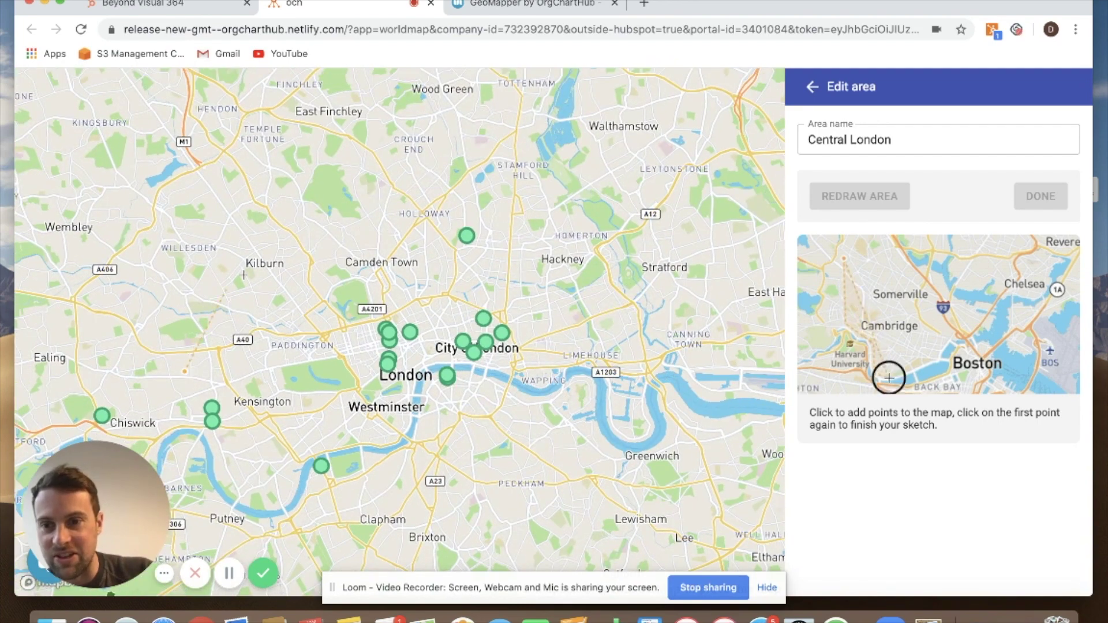
left_click(518, 163)
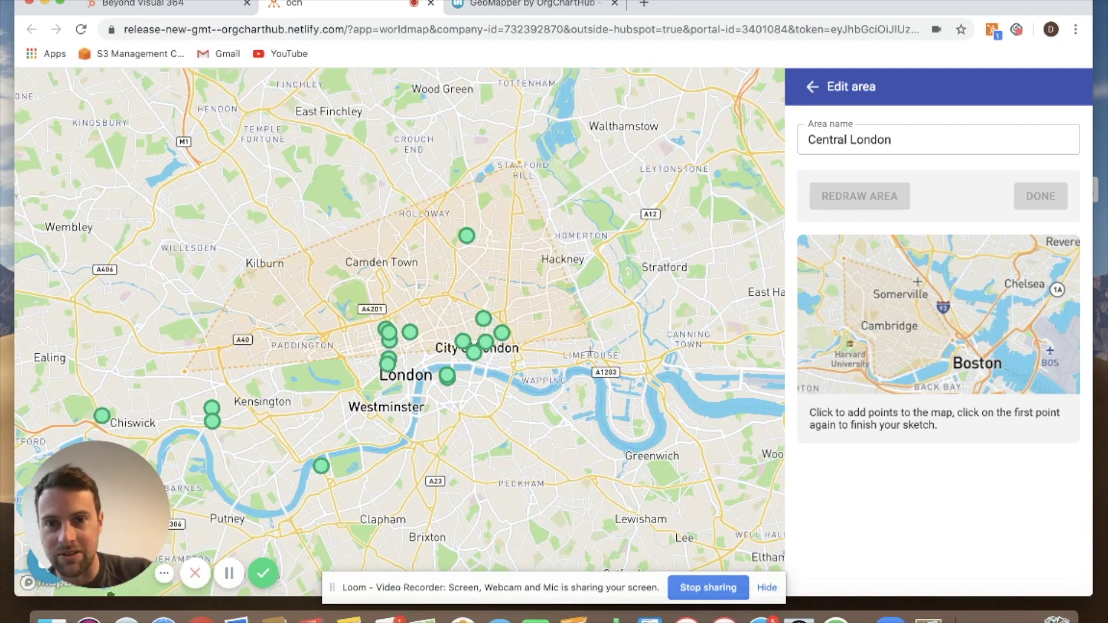
left_click(590, 353)
left_click(307, 509)
left_click(199, 461)
left_click(184, 372)
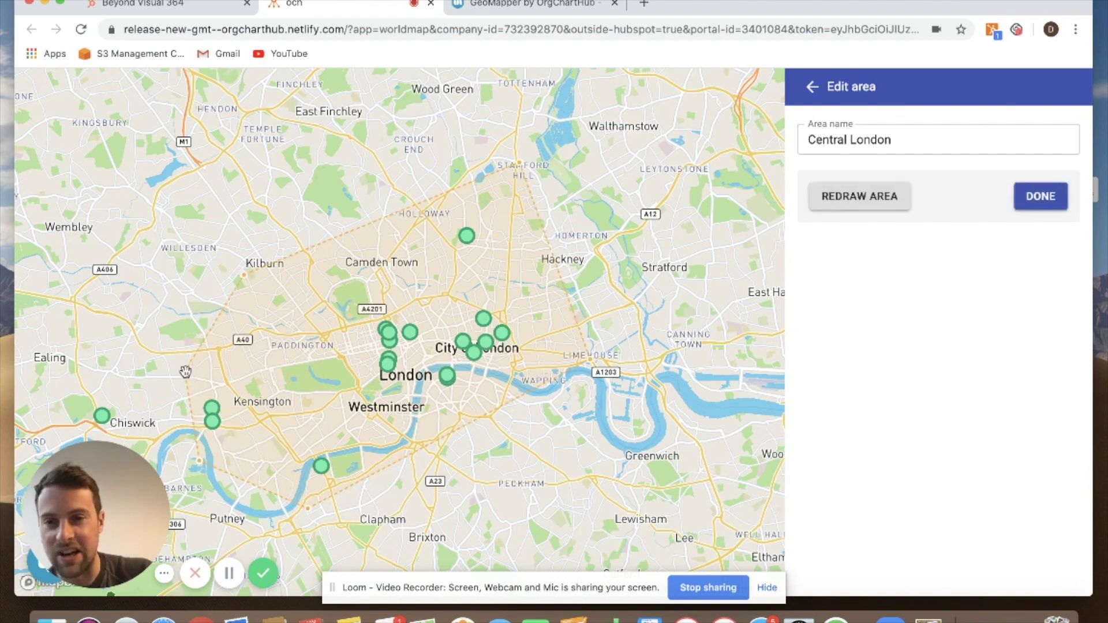
left_click(1042, 196)
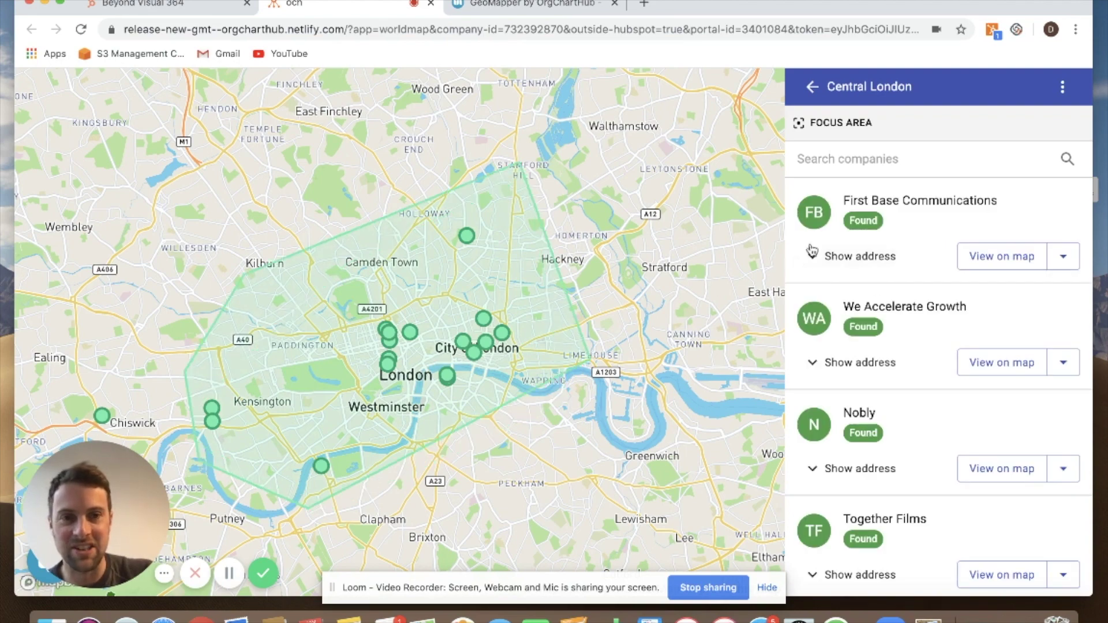
left_click(1065, 94)
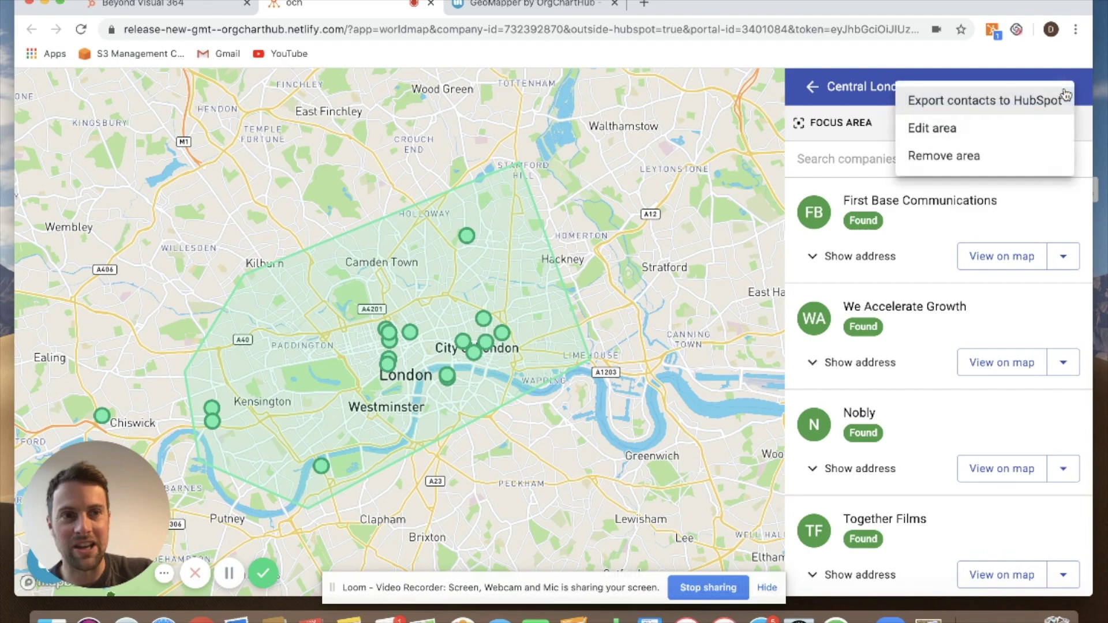
- Export the area's contacts as the HubSpot list 'Opps - Created in 2019 - Central London' and open it
left_click(977, 104)
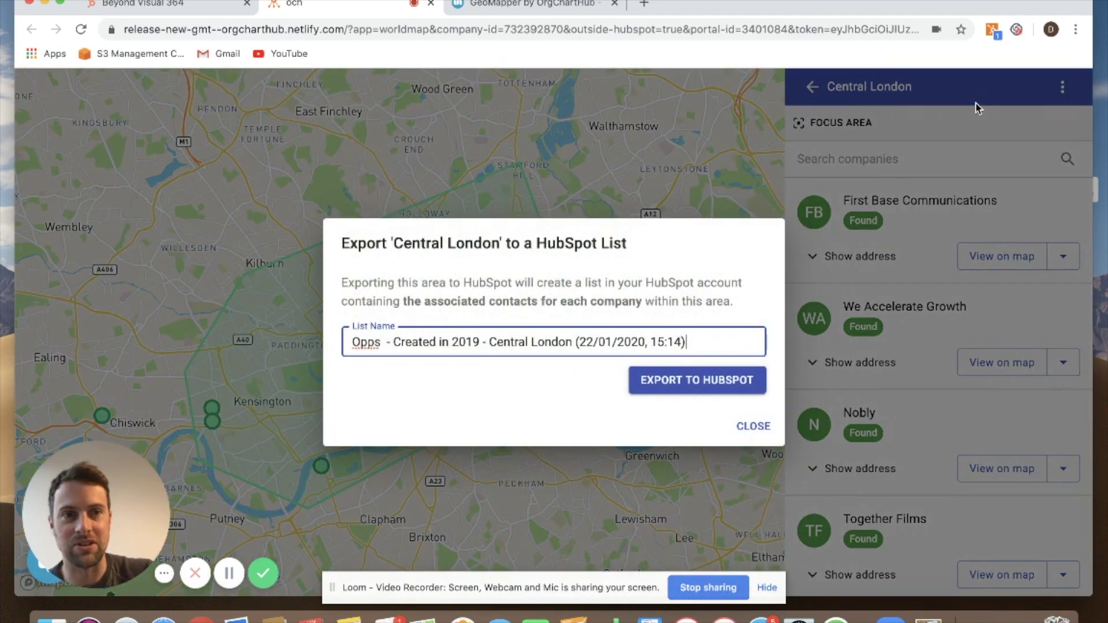
left_click(698, 381)
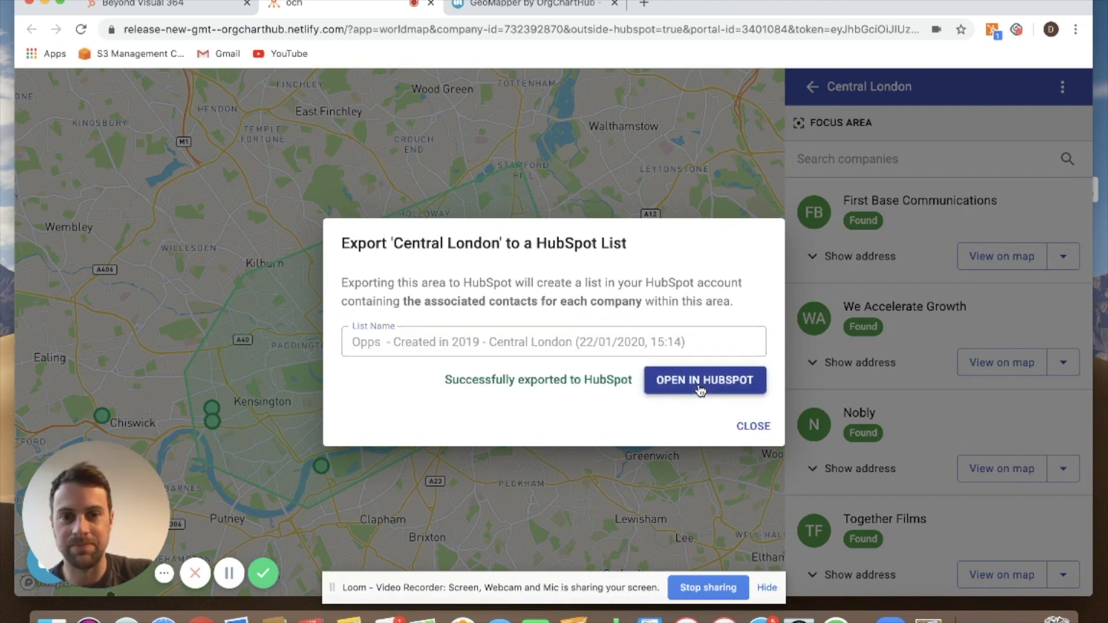
left_click(696, 384)
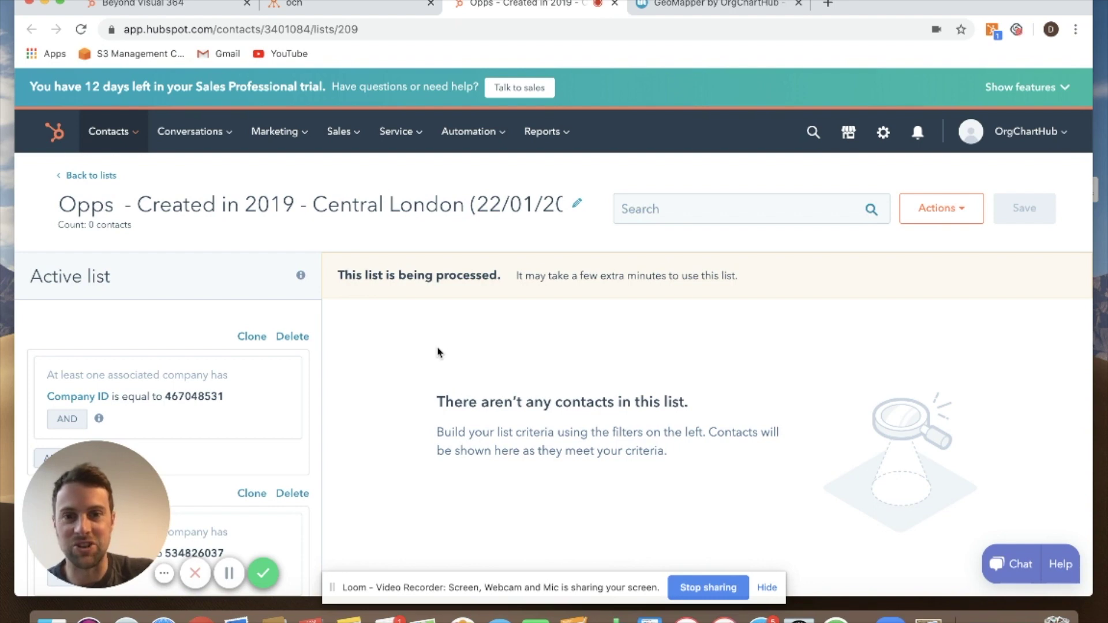
- Scroll down the processed Central London list showing its 110 contacts
scroll(493, 374, "down", 1)
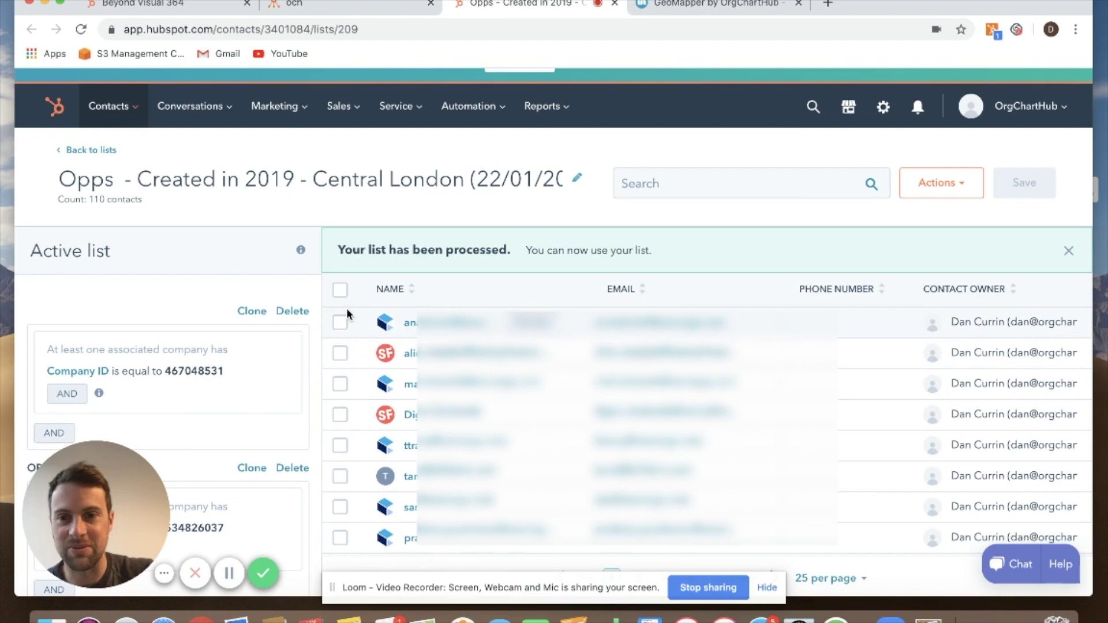
- Select all 25 contacts on the first page, view the London HUG sequence, then dismiss the sequence chooser
left_click(341, 294)
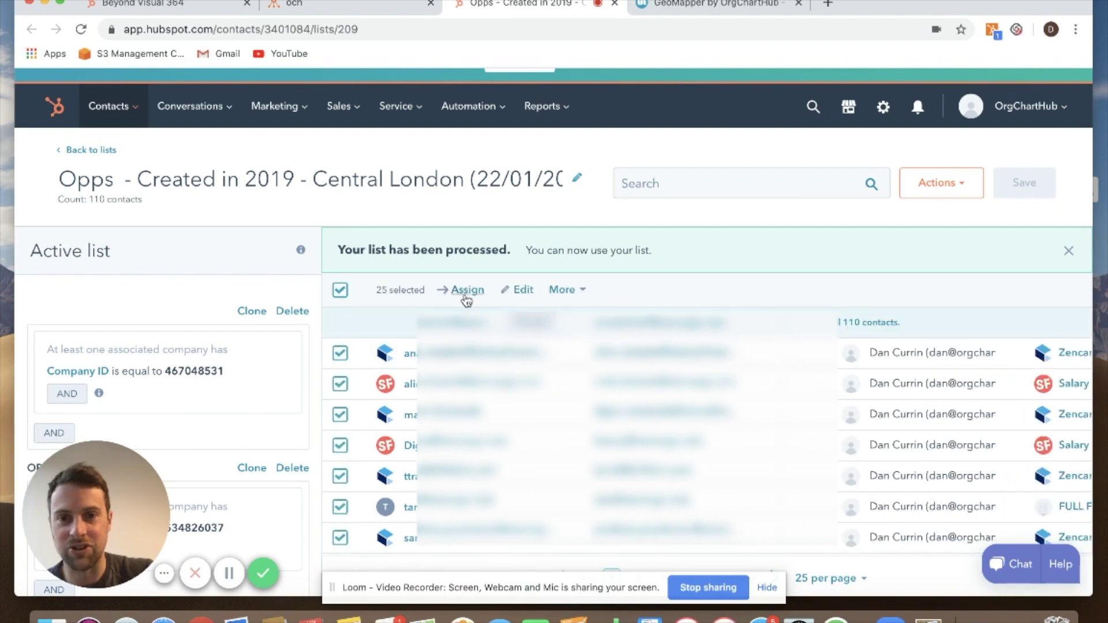
left_click(580, 294)
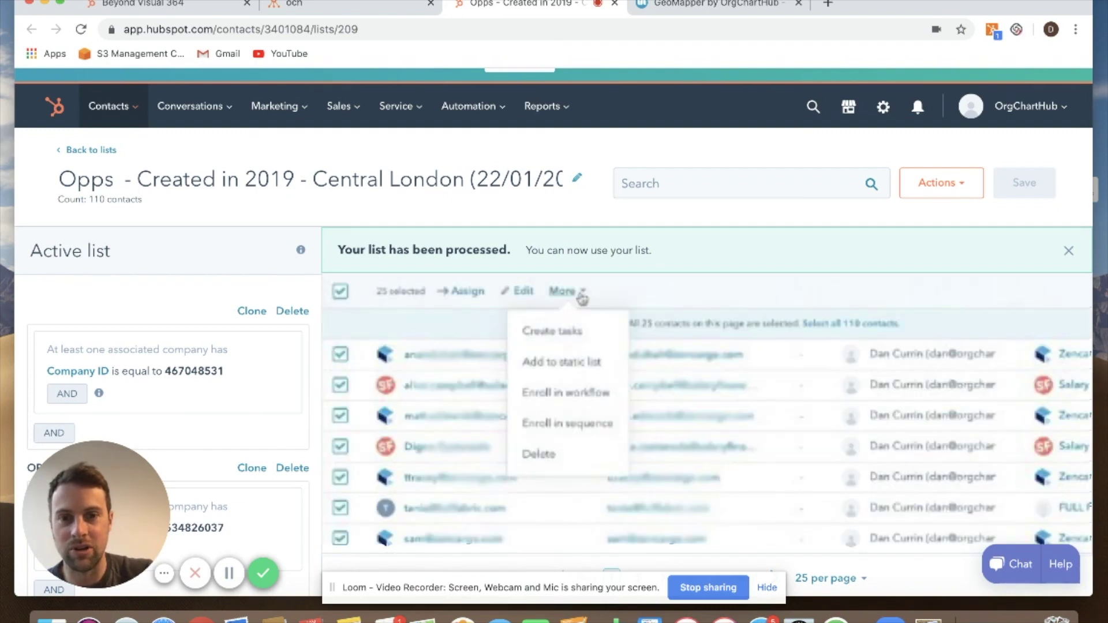
left_click(567, 423)
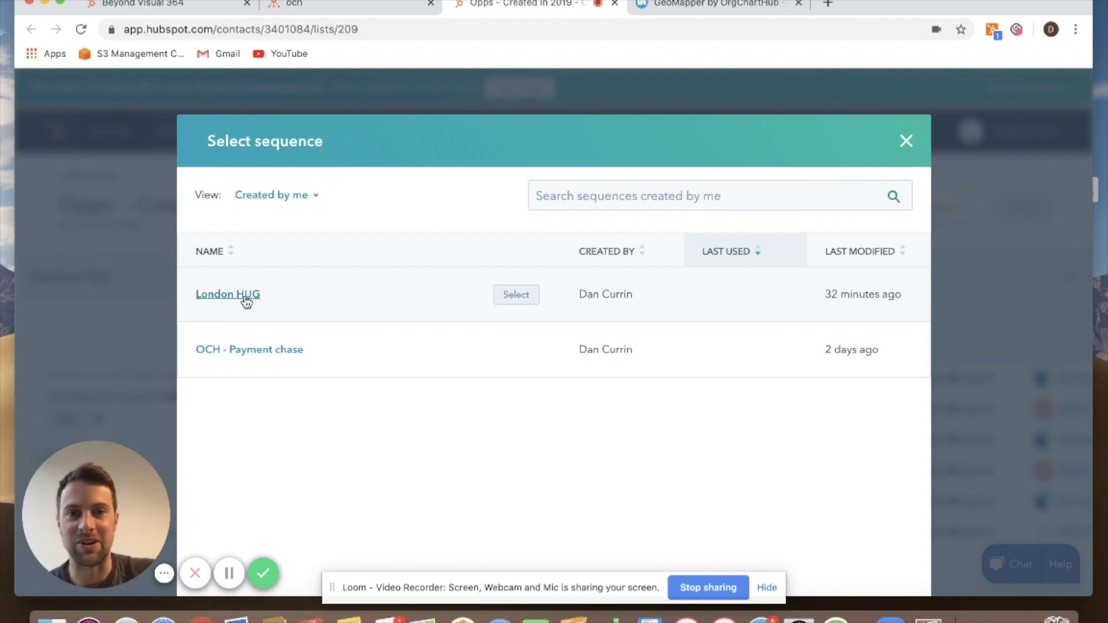
left_click(906, 141)
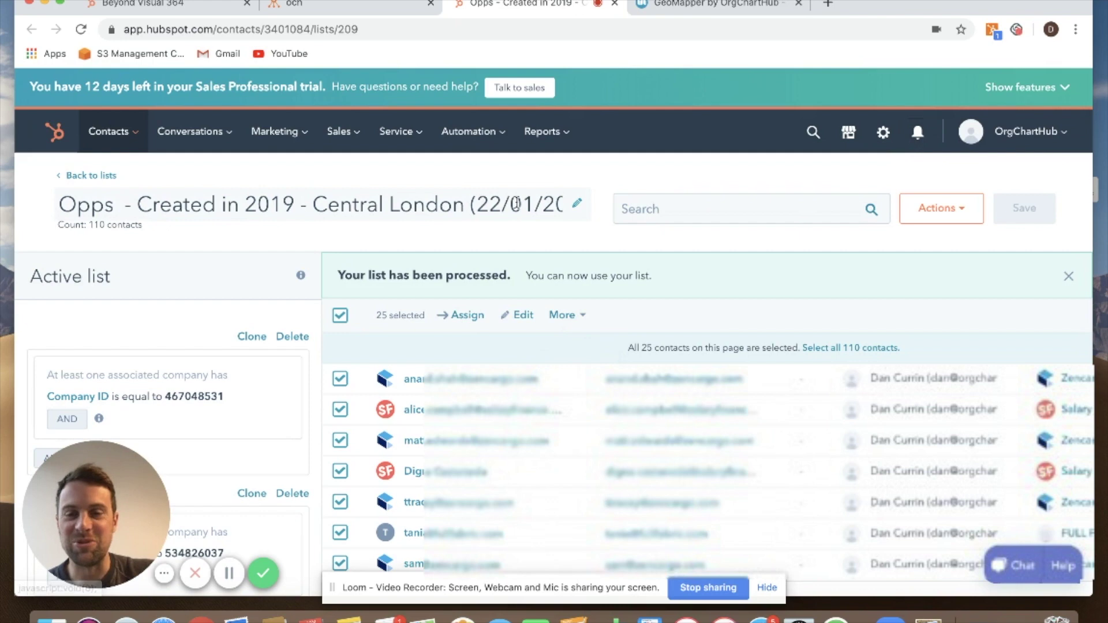